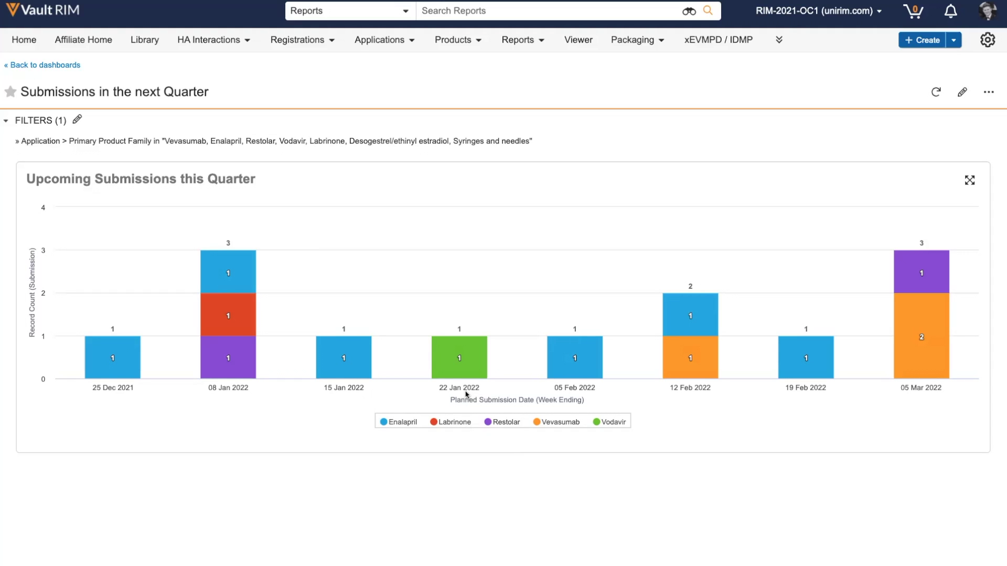
Drill into the 25 Dec 2021 chart bar to open the Upcoming Submissions this Quarter report.
{"action": "left_click", "coordinate": [107, 361]}
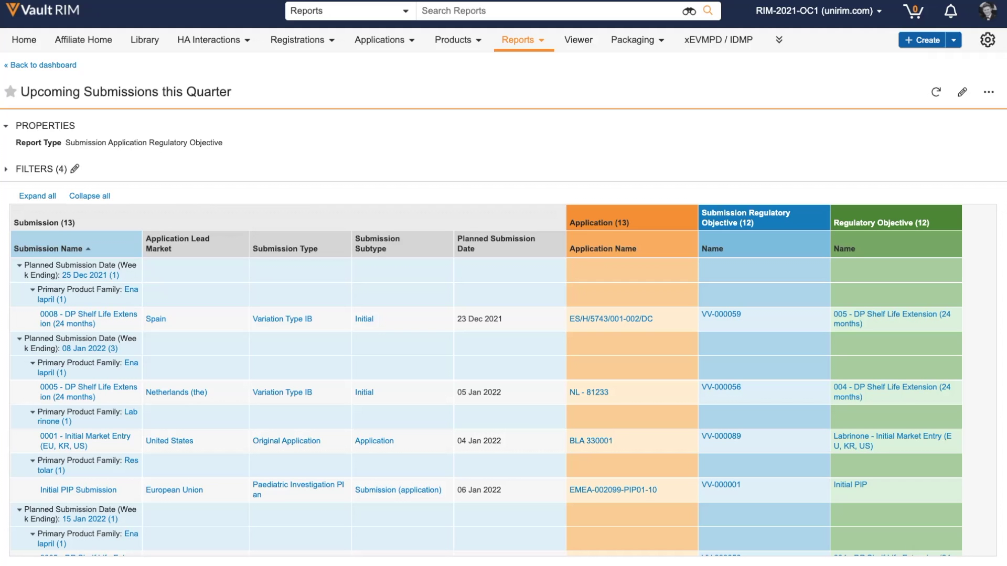
Open the content plan for the DP Shelf Life Extension (24 months) submission.
{"action": "left_click", "coordinate": [54, 317]}
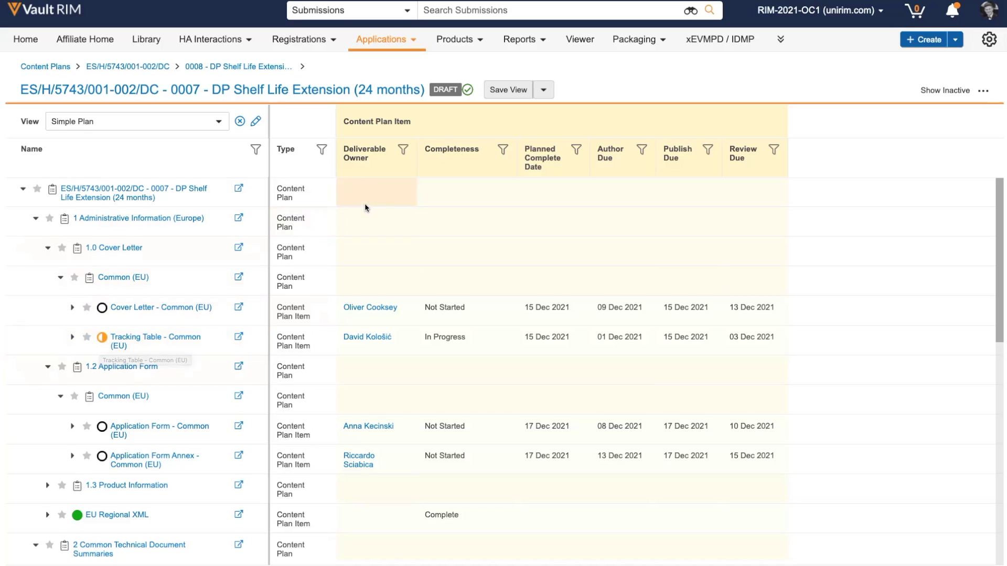
{"action": "scroll", "coordinate": [404, 152], "scroll_direction": "down", "scroll_amount": 1}
Filter the content plan to show only one deliverable owner's items.
{"action": "left_click", "coordinate": [407, 152]}
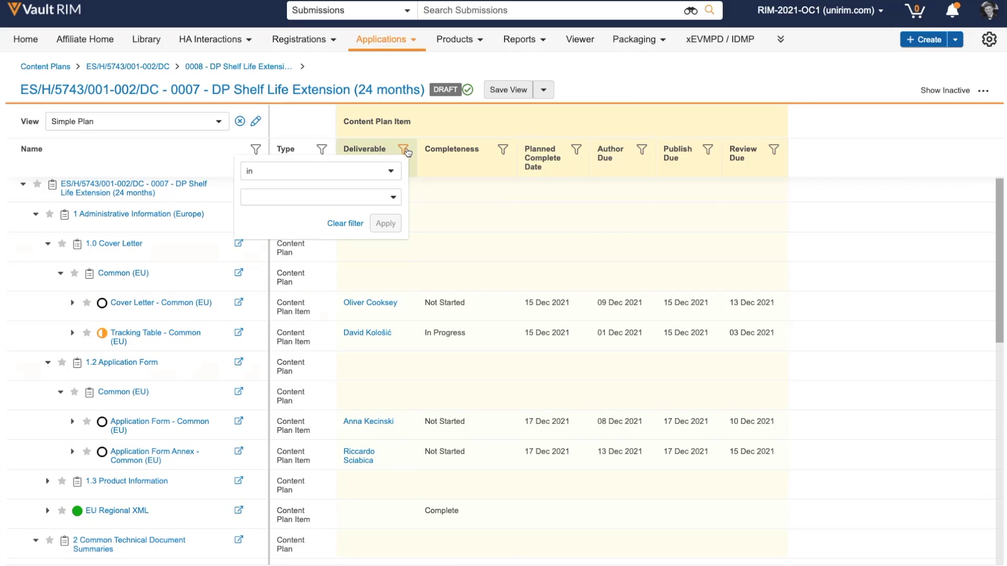
{"action": "left_click", "coordinate": [341, 197]}
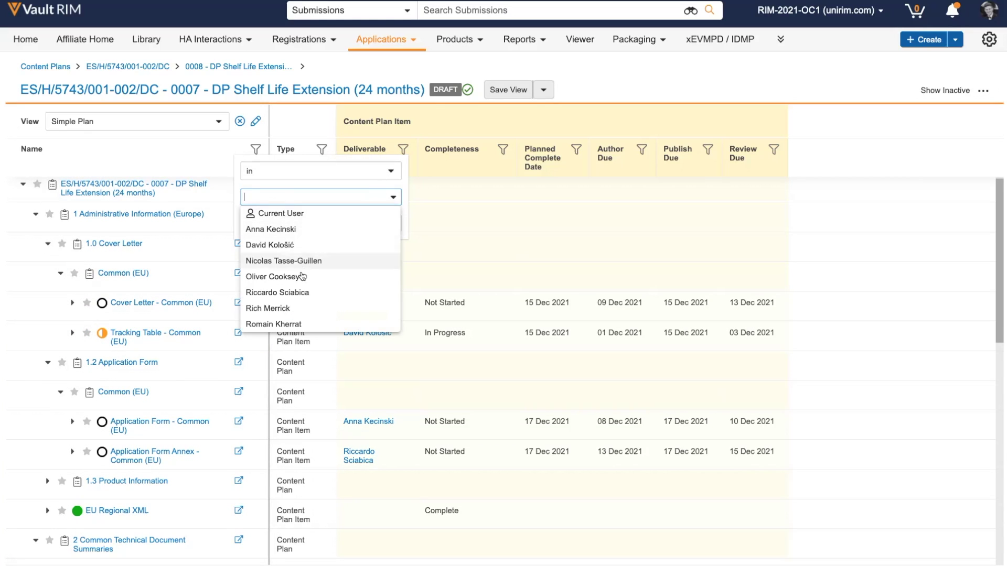
{"action": "left_click", "coordinate": [297, 277]}
{"action": "left_click", "coordinate": [386, 240]}
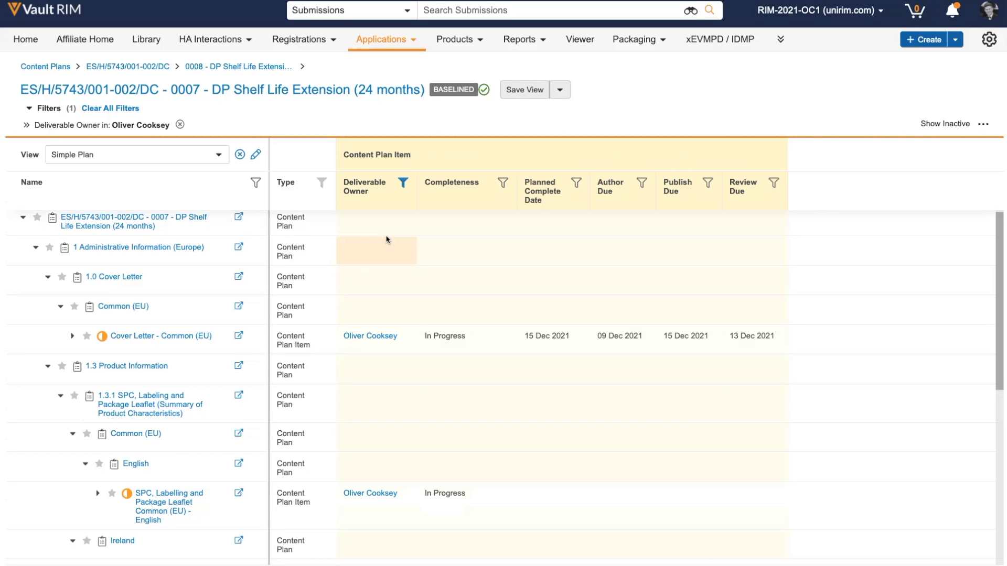
Expand Stability Summary and Conclusions to reveal its matched Draft document, version 3.4.
{"action": "scroll", "coordinate": [369, 376], "scroll_direction": "down", "scroll_amount": 2}
{"action": "scroll", "coordinate": [368, 376], "scroll_direction": "down", "scroll_amount": 6}
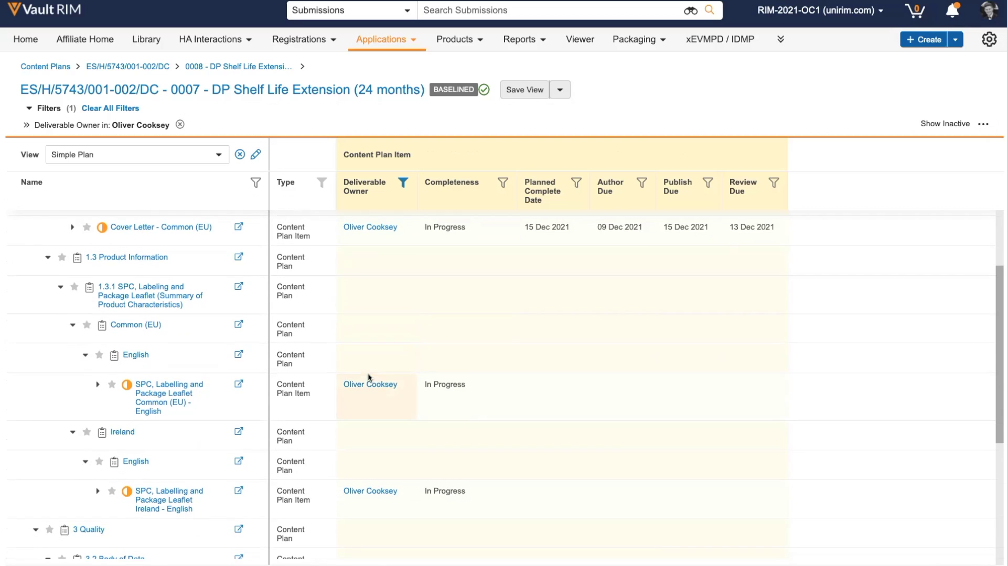
{"action": "scroll", "coordinate": [369, 377], "scroll_direction": "down", "scroll_amount": 2}
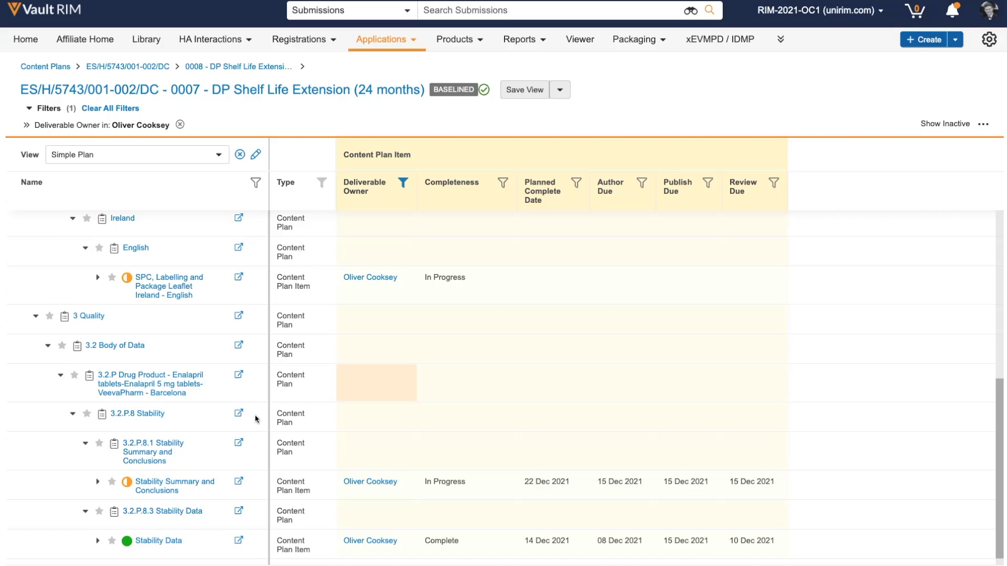
{"action": "left_click", "coordinate": [98, 483]}
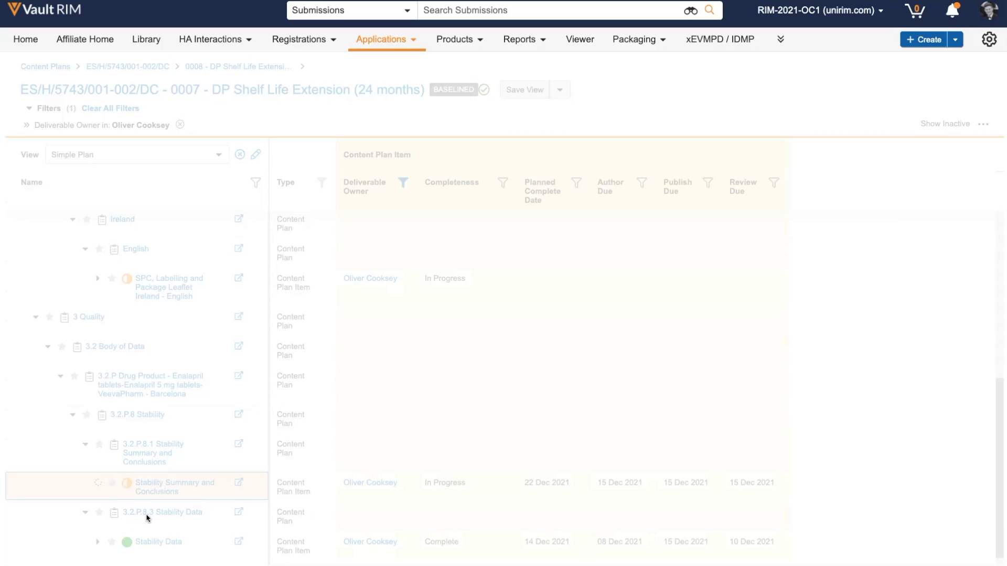
Open the 3.2.P.8.1 Stability Summary and Conclusions document for editing in Word.
{"action": "mouse_move", "coordinate": [167, 519]}
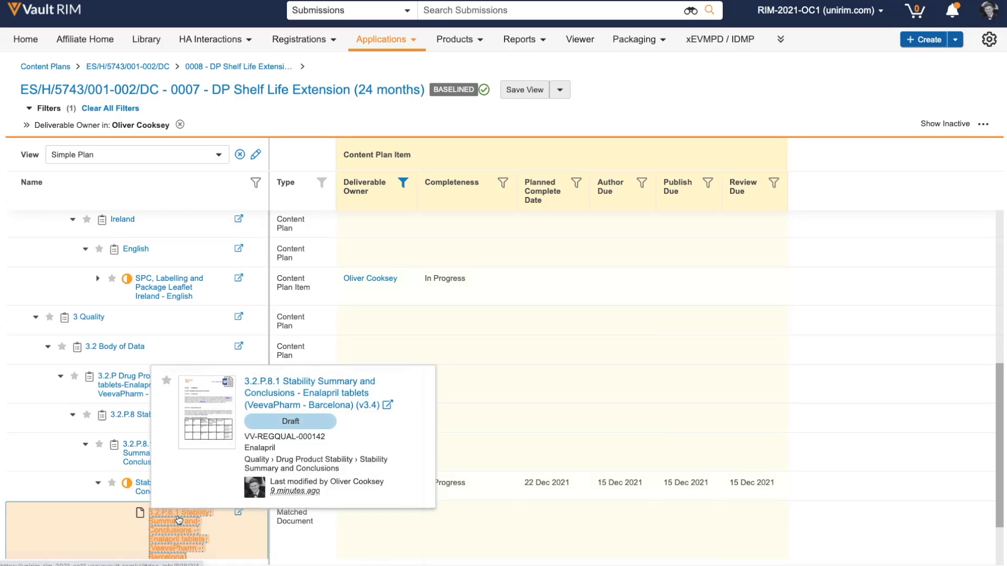
{"action": "left_click", "coordinate": [280, 405]}
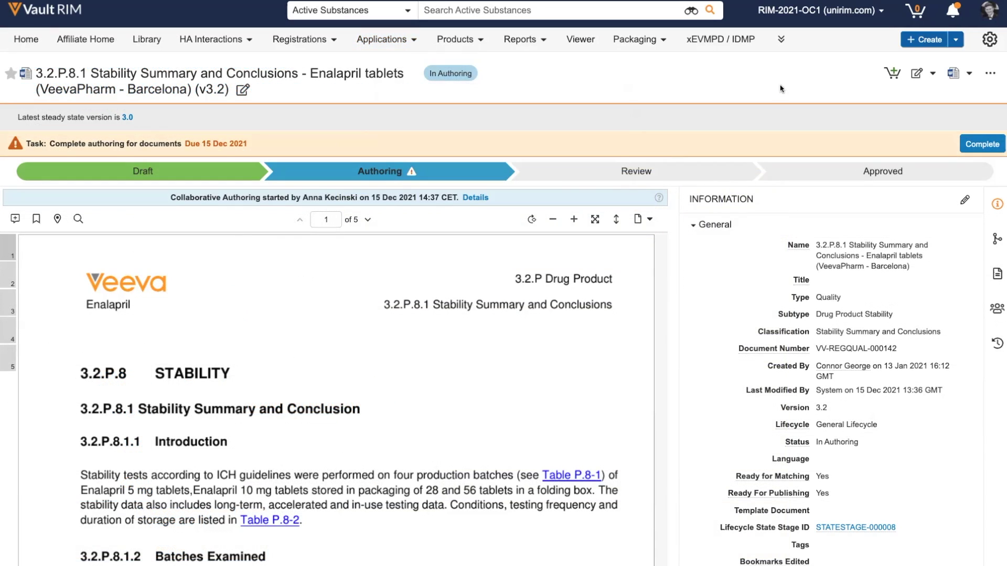
{"action": "left_click", "coordinate": [915, 75]}
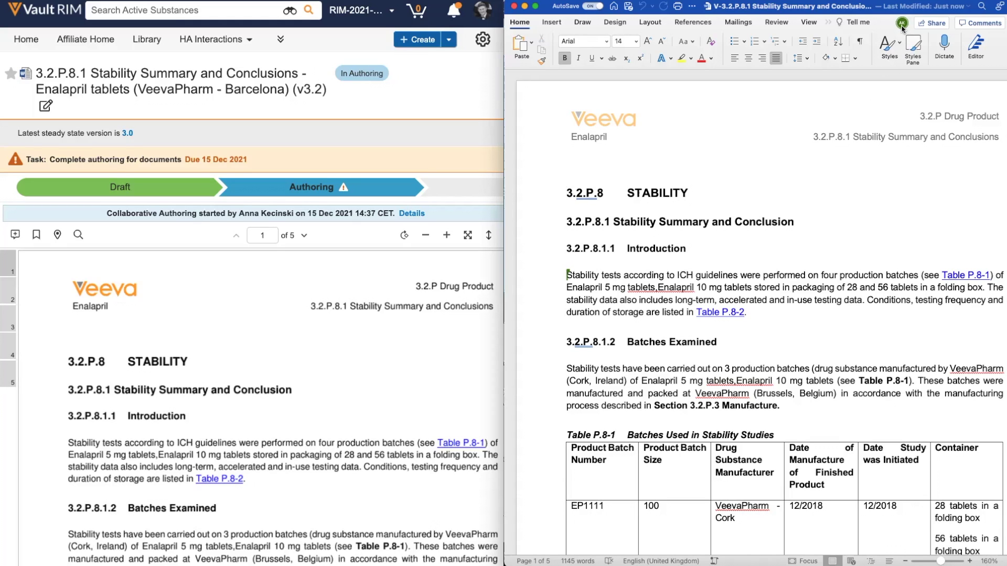
Paste a new Lorem ipsum paragraph after the Table P.8-2 sentence.
{"action": "mouse_move", "coordinate": [902, 27]}
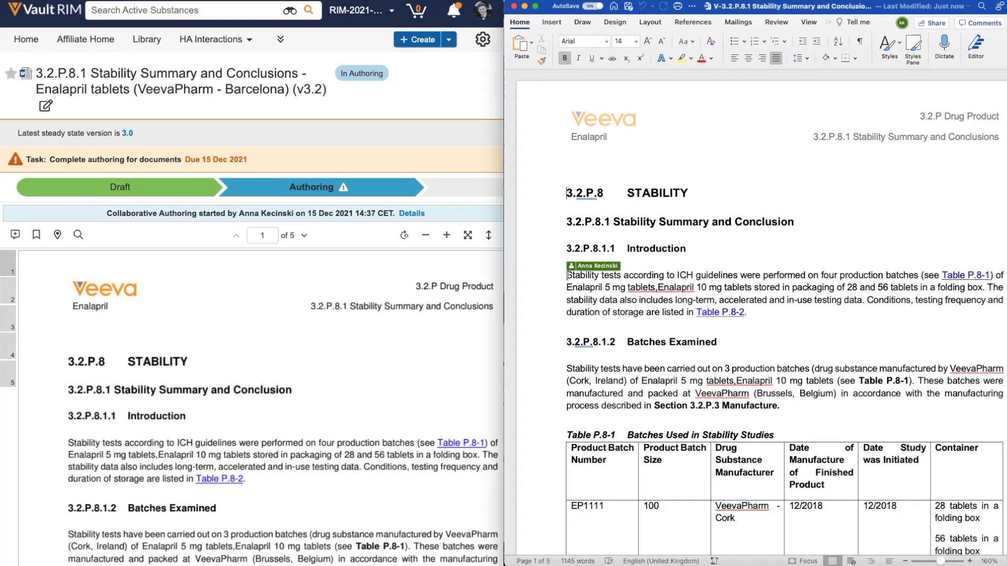
{"action": "left_click", "coordinate": [764, 312]}
{"action": "key", "text": "Return"}
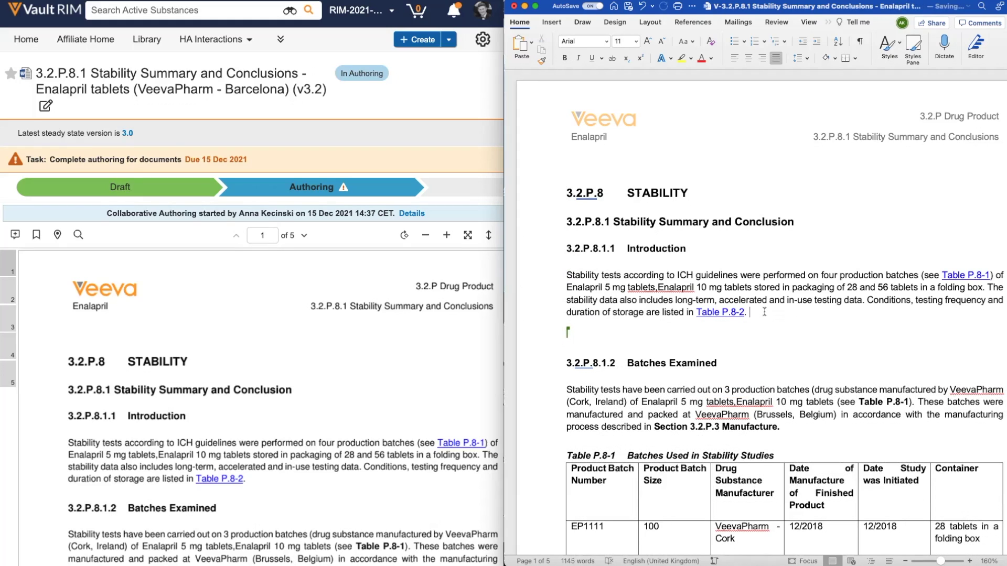
{"action": "type", "text": "Lorem ipsum dolor sit amet, consectetur adipiscing elit. Pellentesque bibendum varius bibendum. Duis quis erat dapibus, iaculis justo at, dictum elit."}
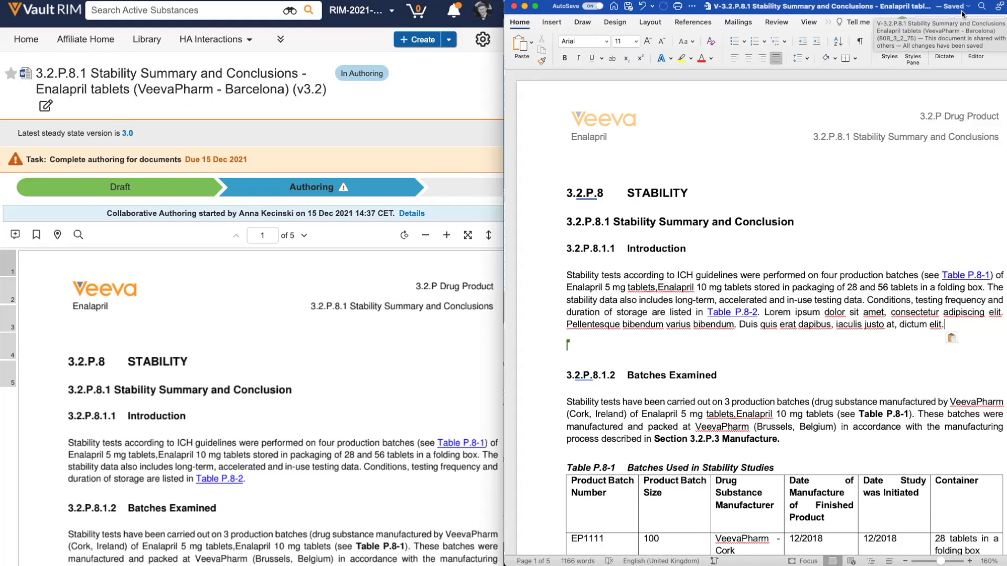
Save the edited document back to Vault.
{"action": "scroll", "coordinate": [374, 99], "scroll_direction": "right", "scroll_amount": 3}
{"action": "scroll", "coordinate": [374, 100], "scroll_direction": "right", "scroll_amount": 10}
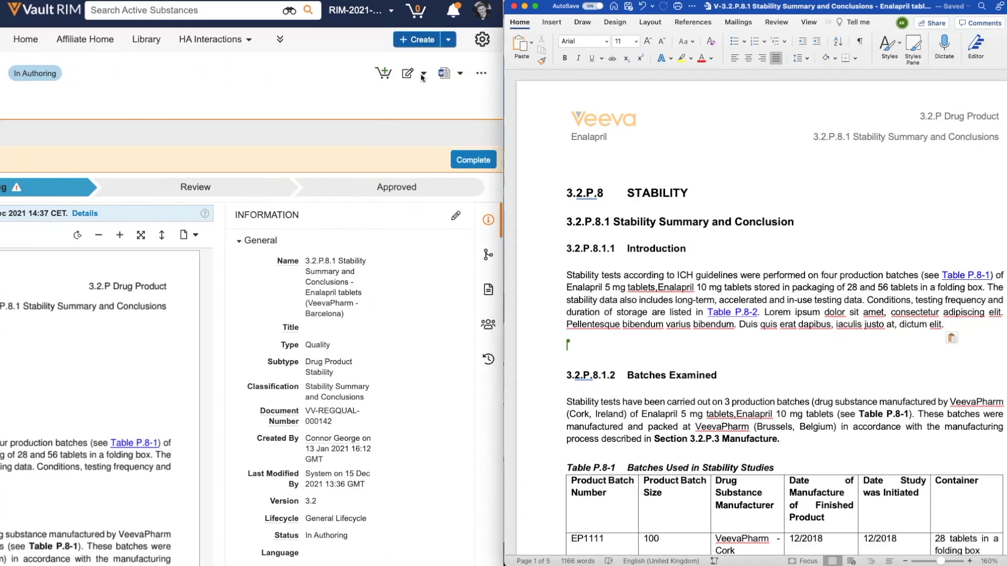
{"action": "left_click", "coordinate": [424, 74]}
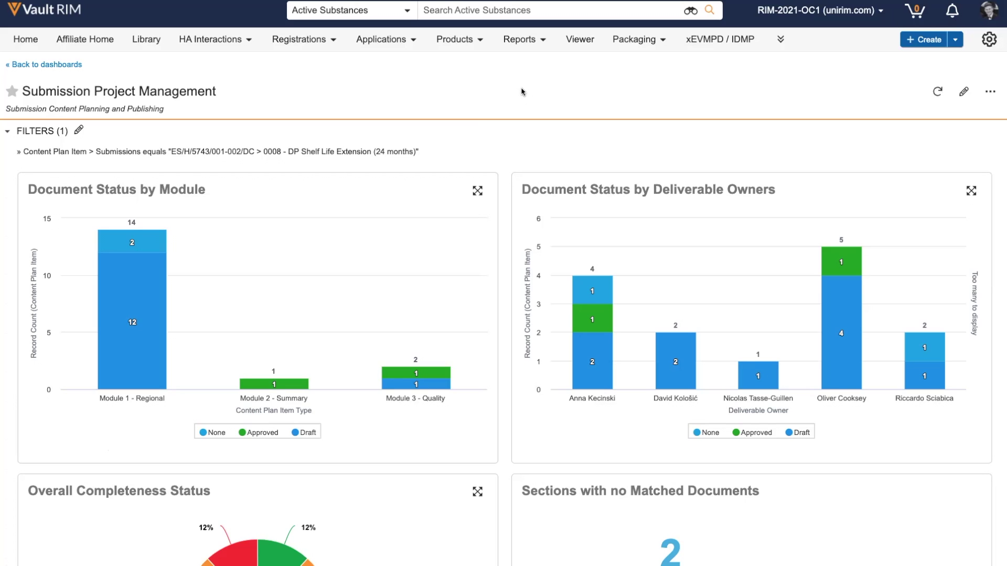
Scroll through the Submission Project Management dashboard's document status charts.
{"action": "scroll", "coordinate": [521, 92], "scroll_direction": "down", "scroll_amount": 2}
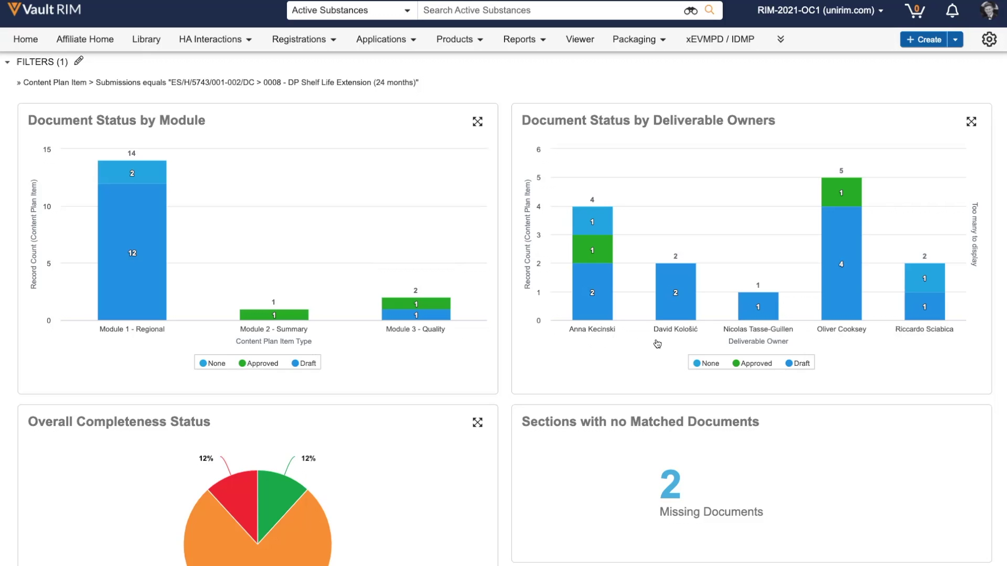
{"action": "scroll", "coordinate": [657, 344], "scroll_direction": "down", "scroll_amount": 4}
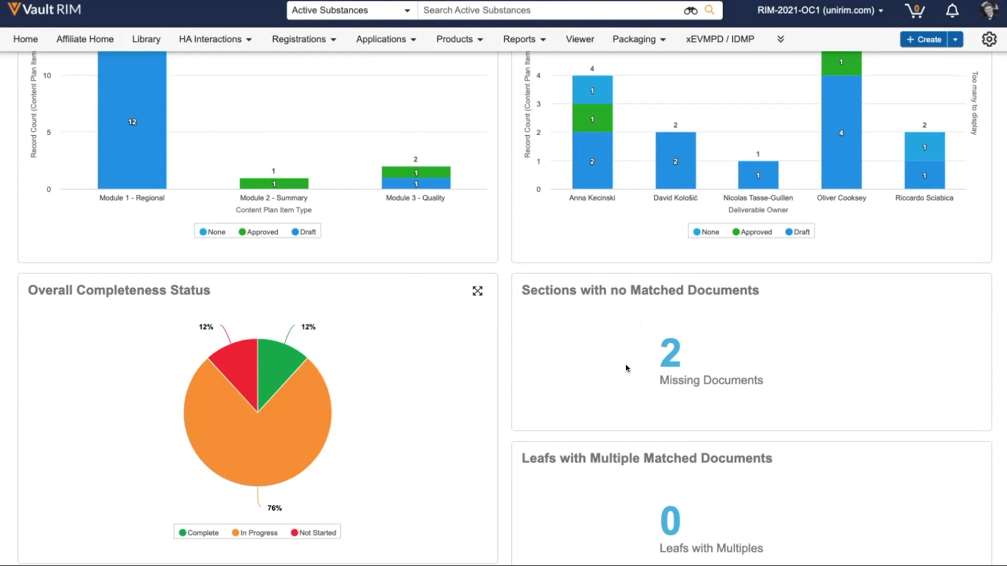
{"action": "scroll", "coordinate": [345, 274], "scroll_direction": "down", "scroll_amount": 1}
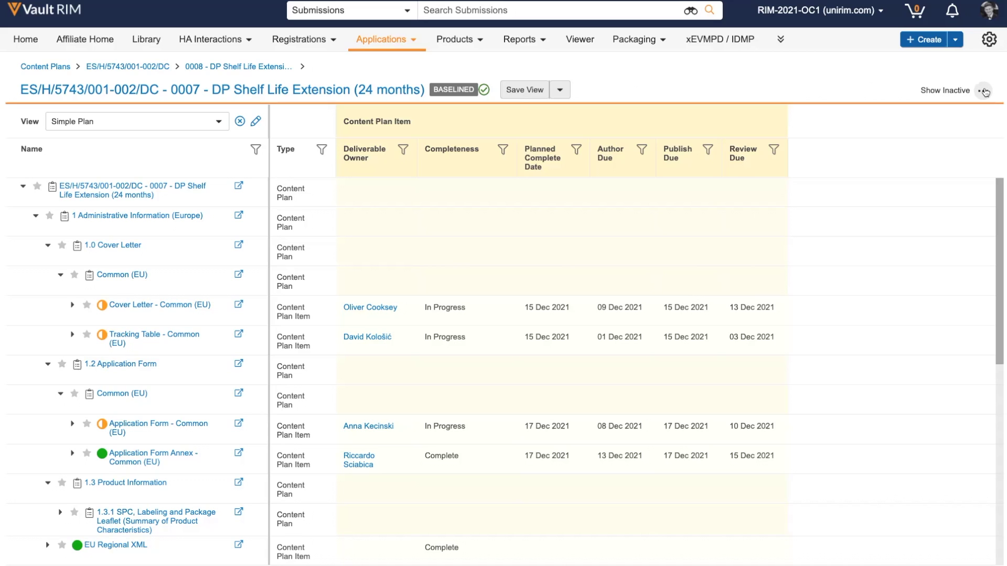
Start the document workflow and give the first and third Document tasks an Approved verdict.
{"action": "left_click", "coordinate": [984, 91]}
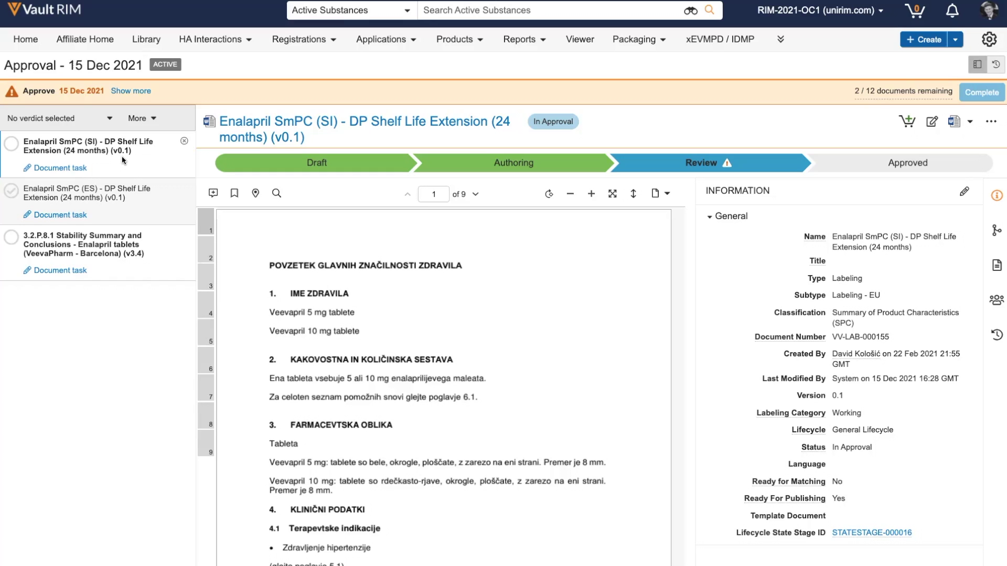
{"action": "left_click", "coordinate": [61, 168]}
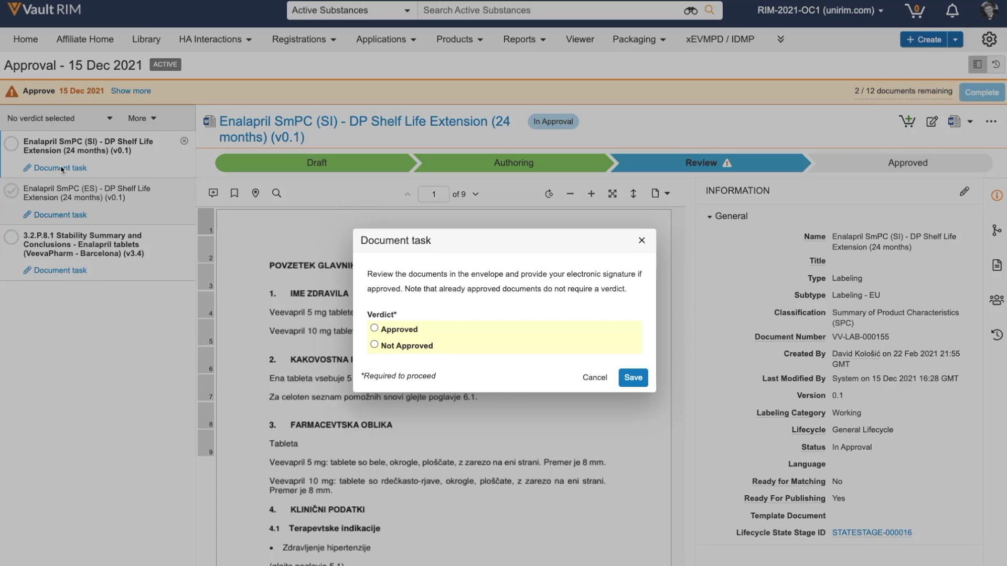
{"action": "left_click", "coordinate": [388, 330]}
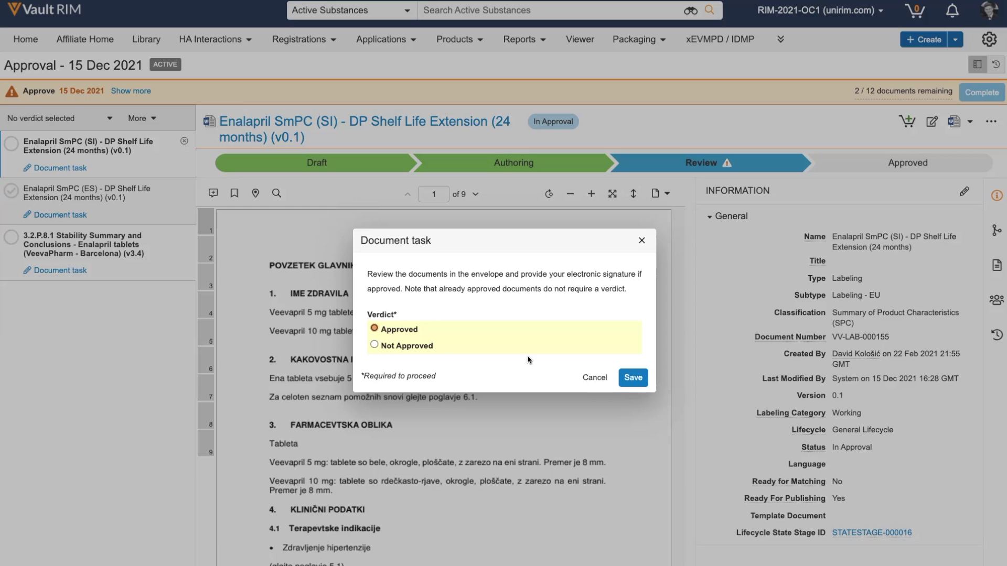
{"action": "left_click", "coordinate": [641, 386]}
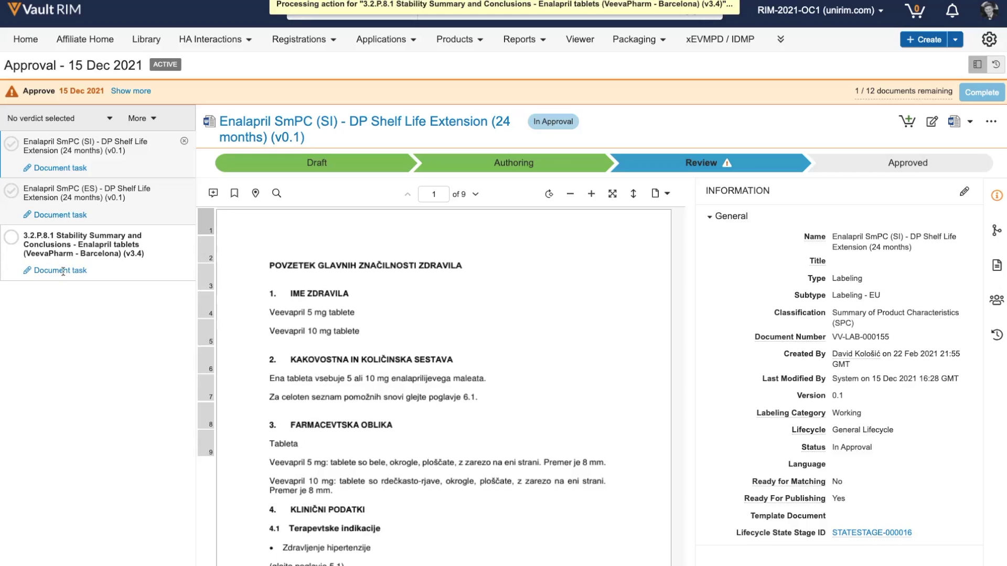
{"action": "left_click", "coordinate": [63, 271]}
{"action": "left_click", "coordinate": [388, 330]}
{"action": "left_click", "coordinate": [639, 384]}
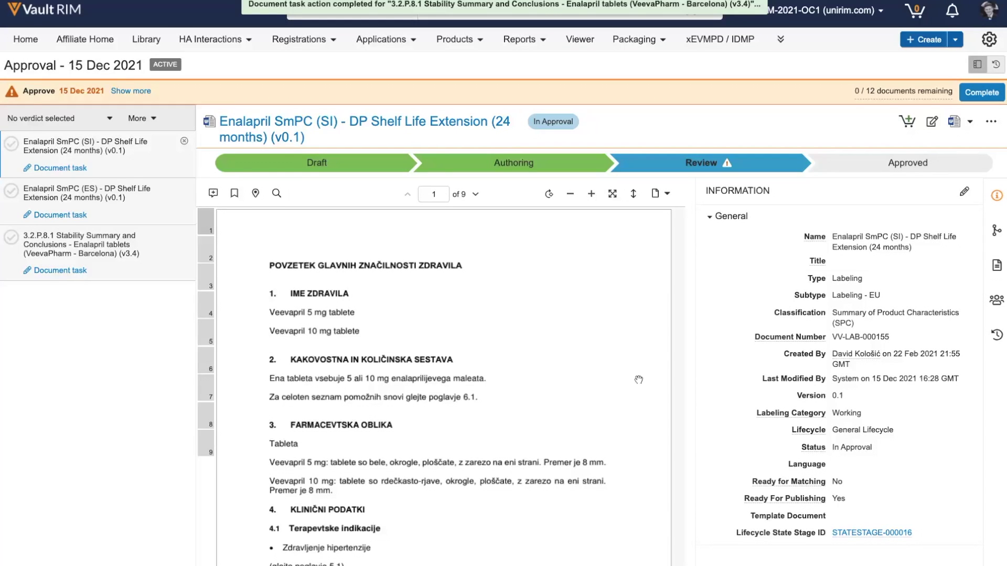
Complete the approval task, e-signing in Regulatory capacity with the signer's user name and password.
{"action": "left_click", "coordinate": [982, 93]}
{"action": "left_click", "coordinate": [582, 368]}
{"action": "left_click", "coordinate": [451, 511]}
{"action": "left_click", "coordinate": [472, 453]}
{"action": "key", "text": "Tab"}
{"action": "type", "text": "•••••••••"}
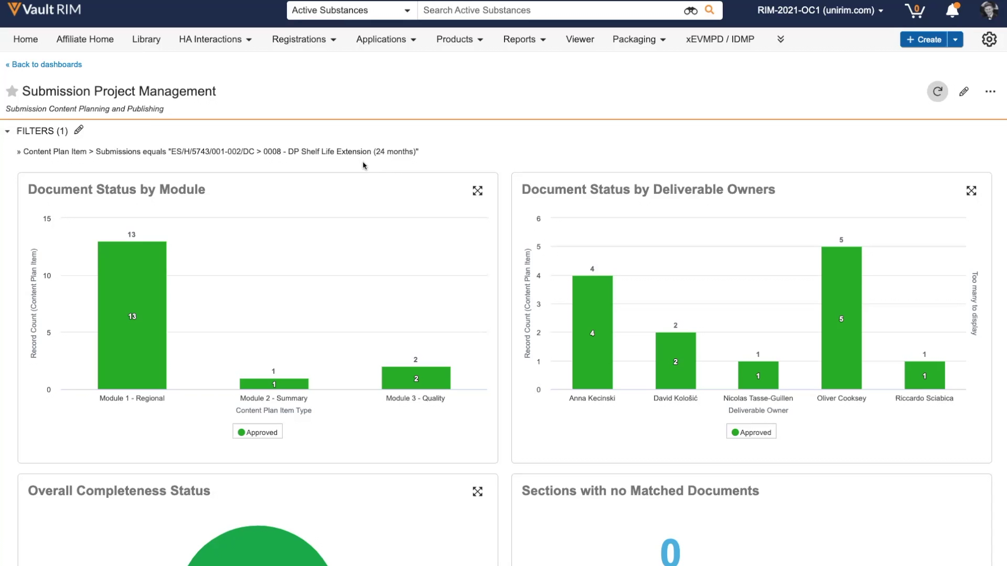
{"action": "scroll", "coordinate": [413, 210], "scroll_direction": "down", "scroll_amount": 1}
{"action": "scroll", "coordinate": [412, 210], "scroll_direction": "down", "scroll_amount": 1}
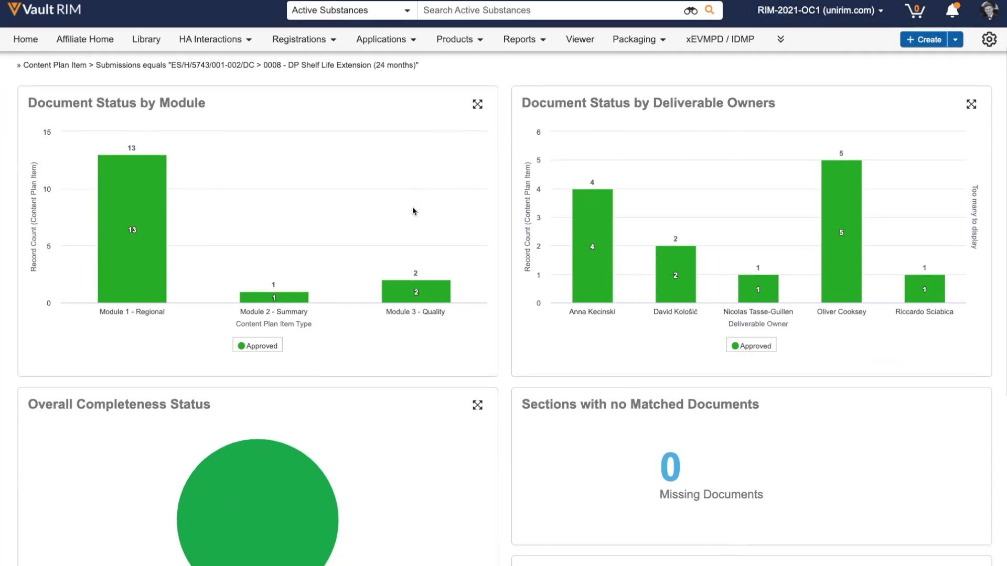